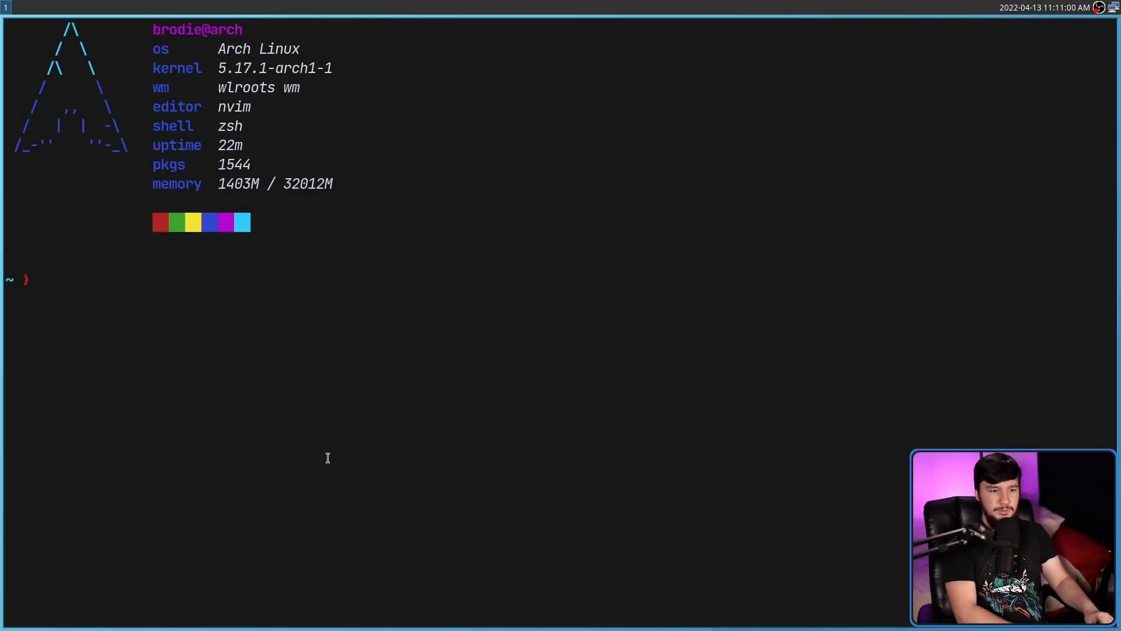
Type the command sudo pacman -S pipewire xdg-desktop-portal xdg-desktop-portal-wlr, fixing the package-name typo.
type("pacman -S ")
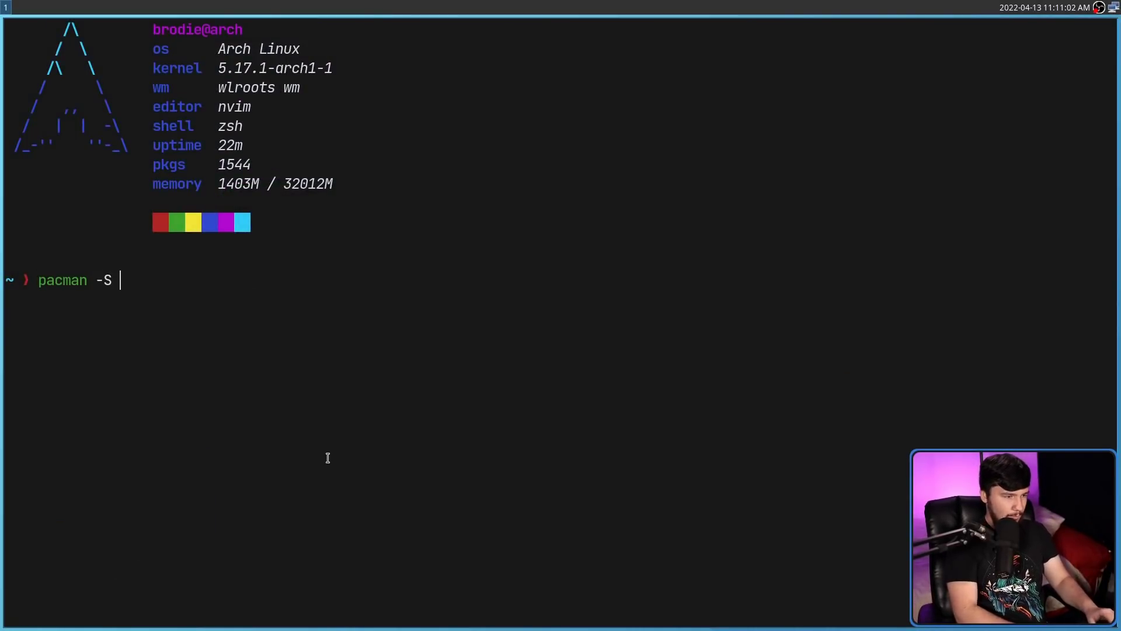
type("pipewire")
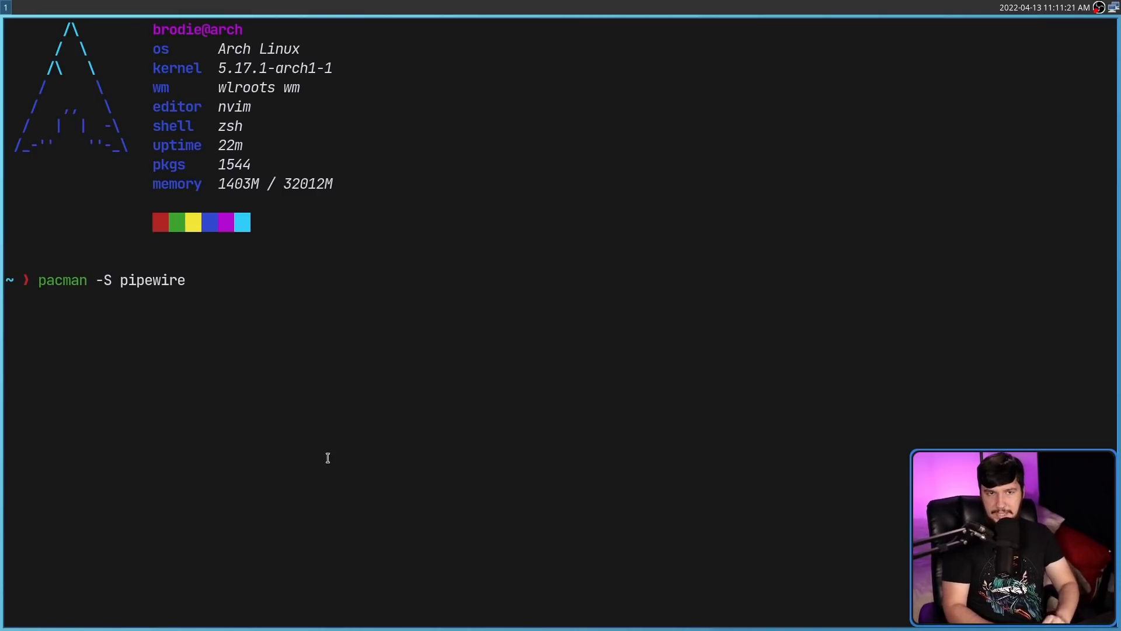
type("xd")
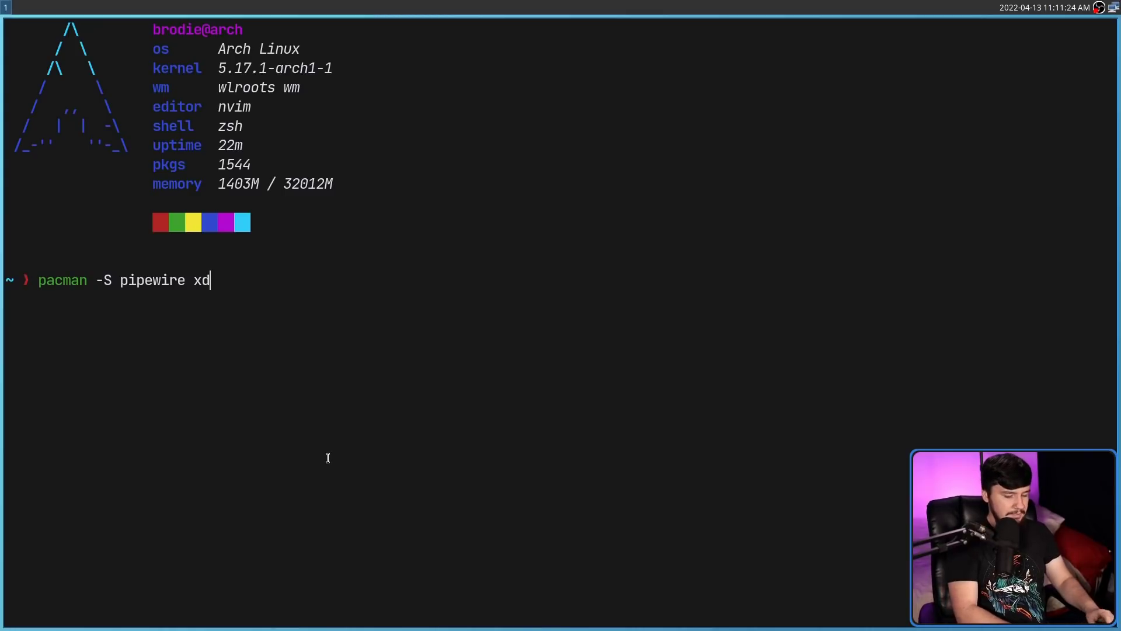
type("g-desktop-")
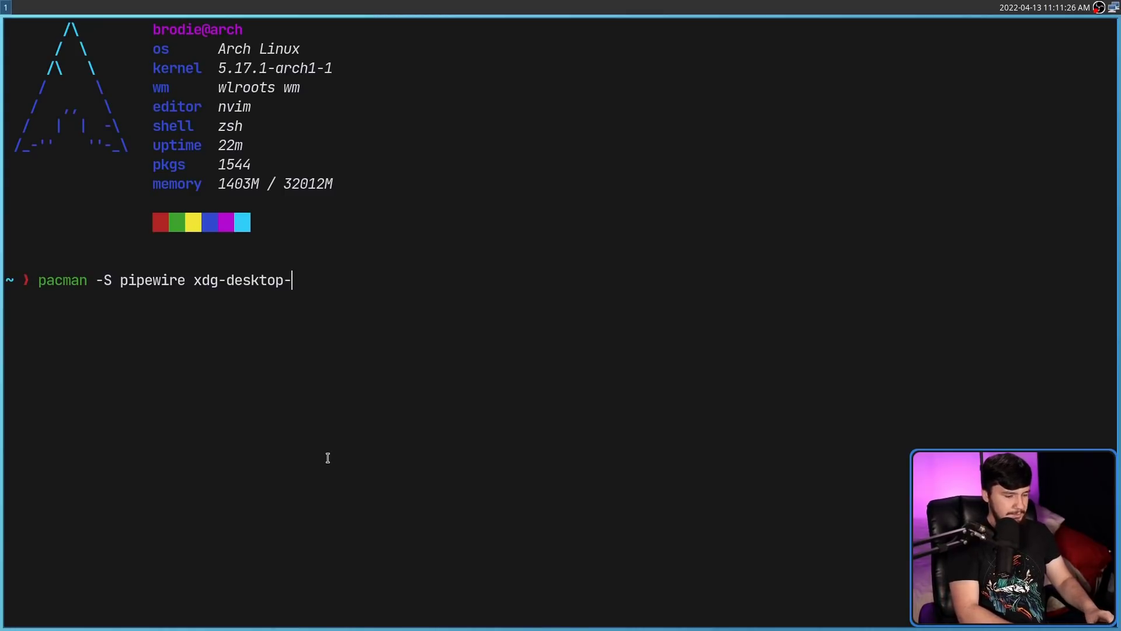
type("portal")
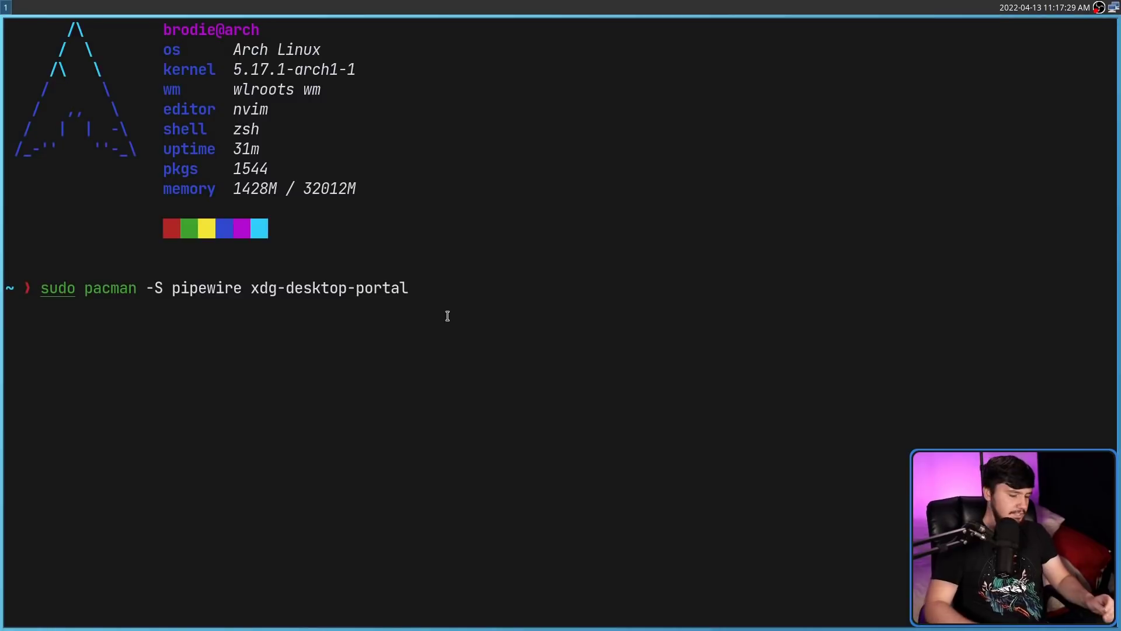
type("xdg-desktop")
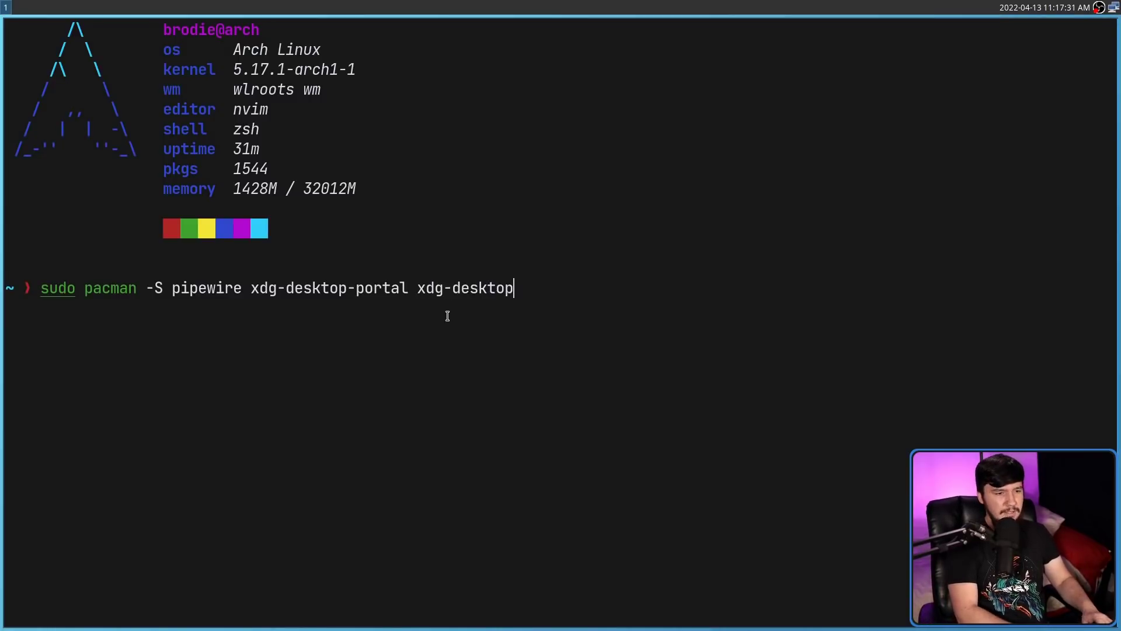
type("-")
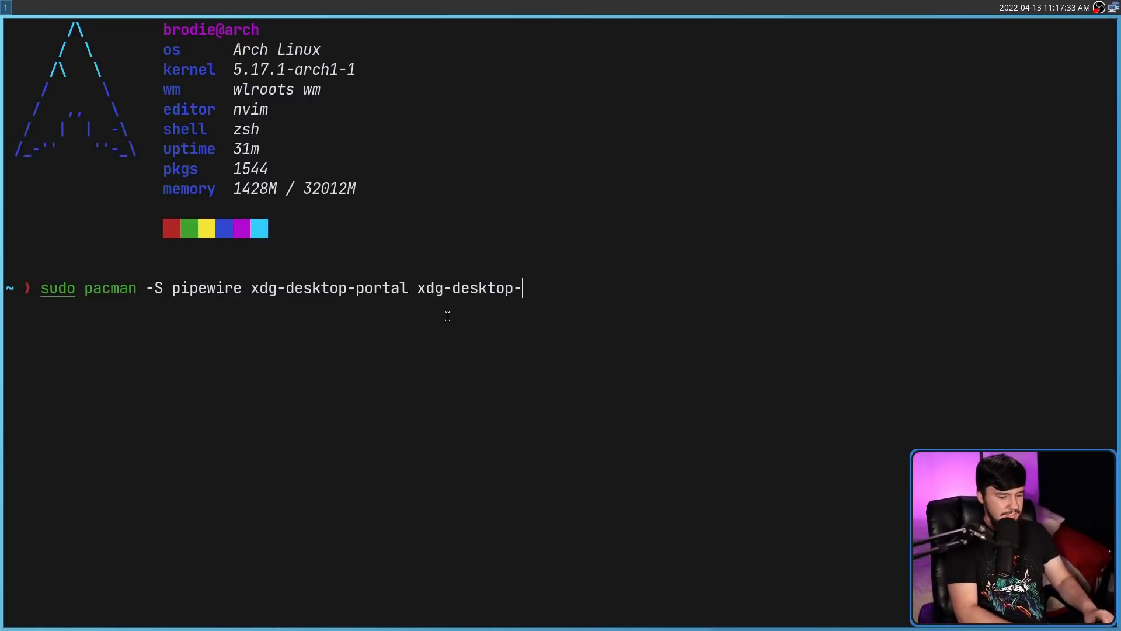
type("portal-gr")
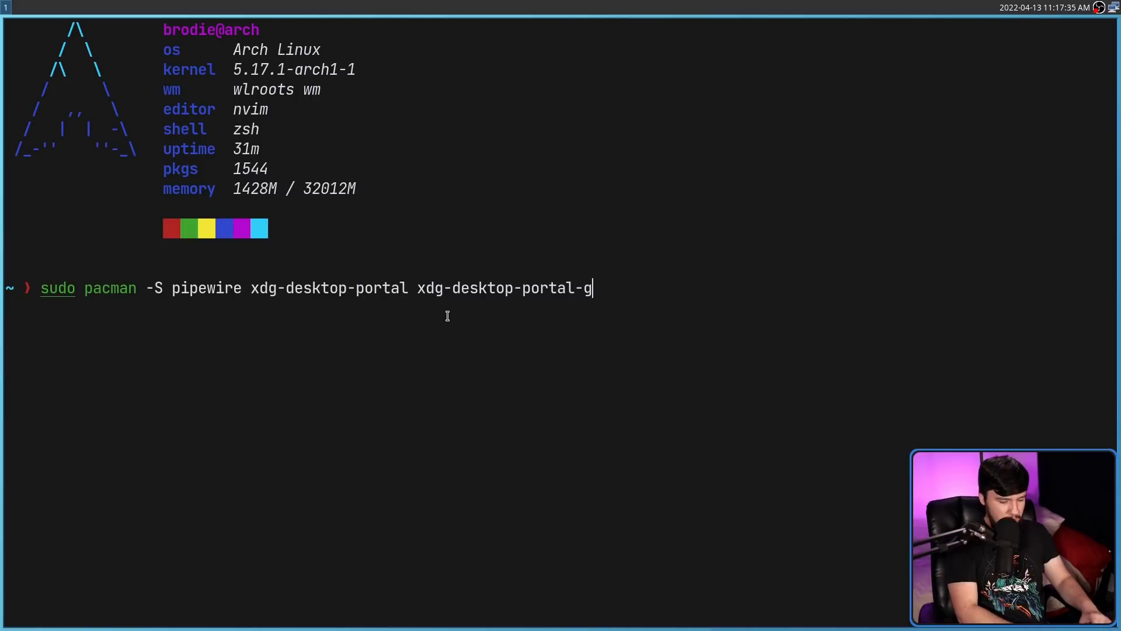
key("BackSpace")
key("BackSpace")
type("wlr")
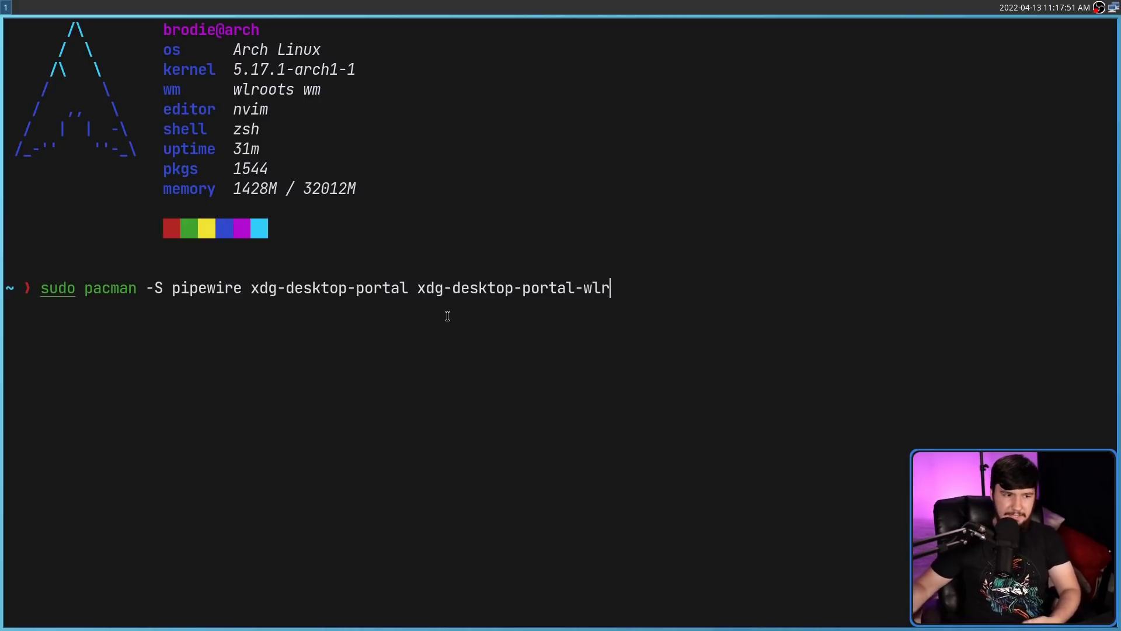
Run the install, authorize it with the account password, and confirm with y.
key("Return")
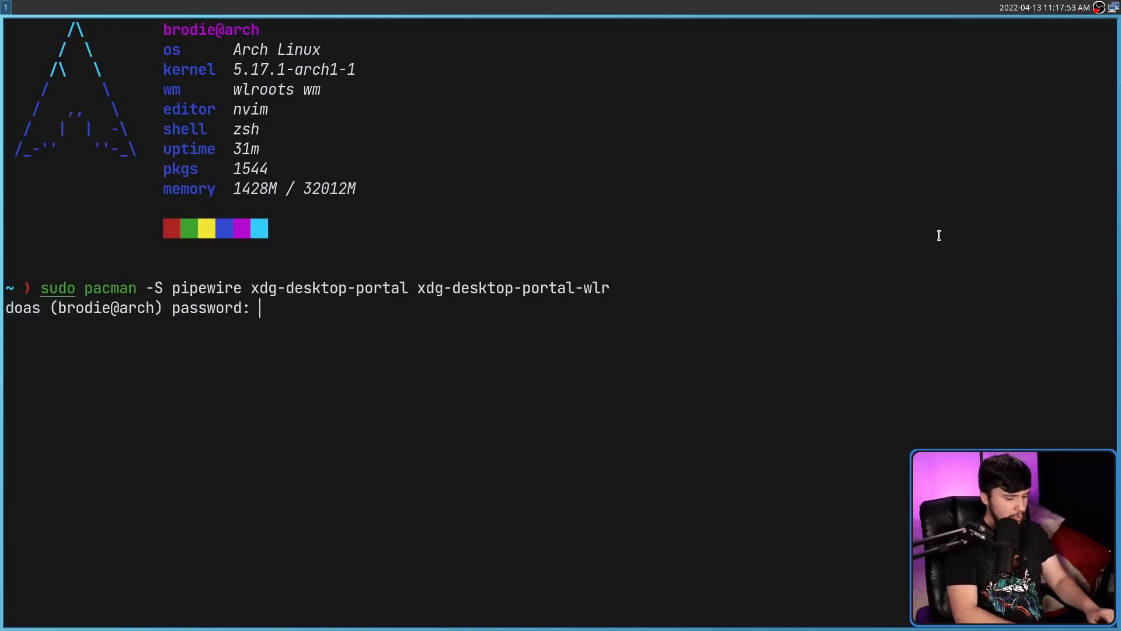
key("Return")
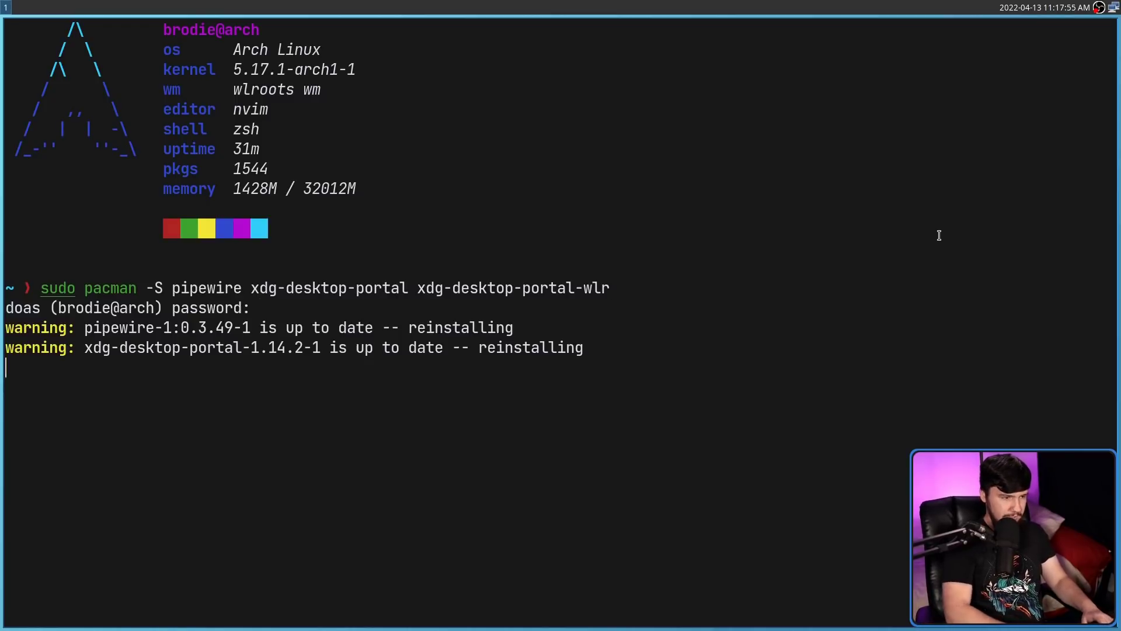
type("y")
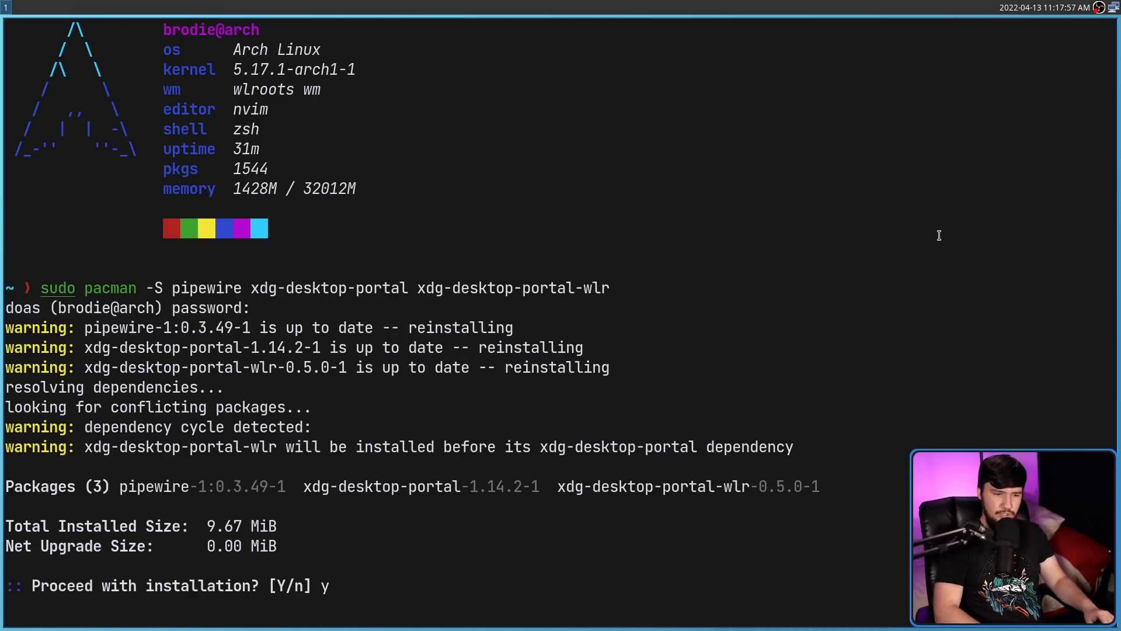
key("Return")
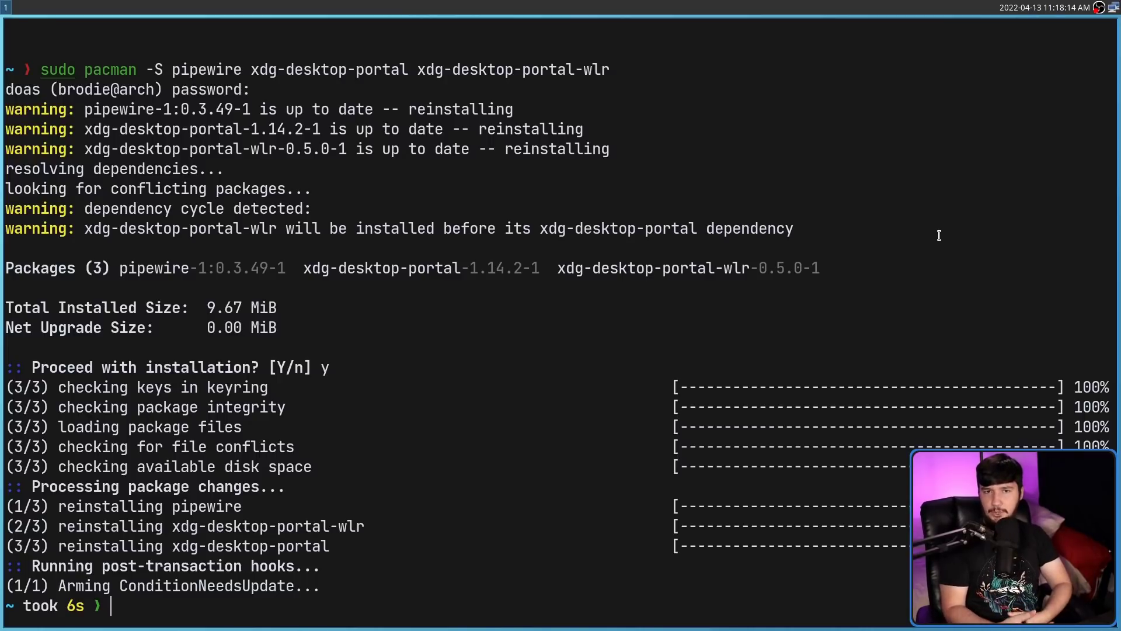
Type the command sudo pacman -S qt5-wayland qt5ct.
type("sudo pacman -S")
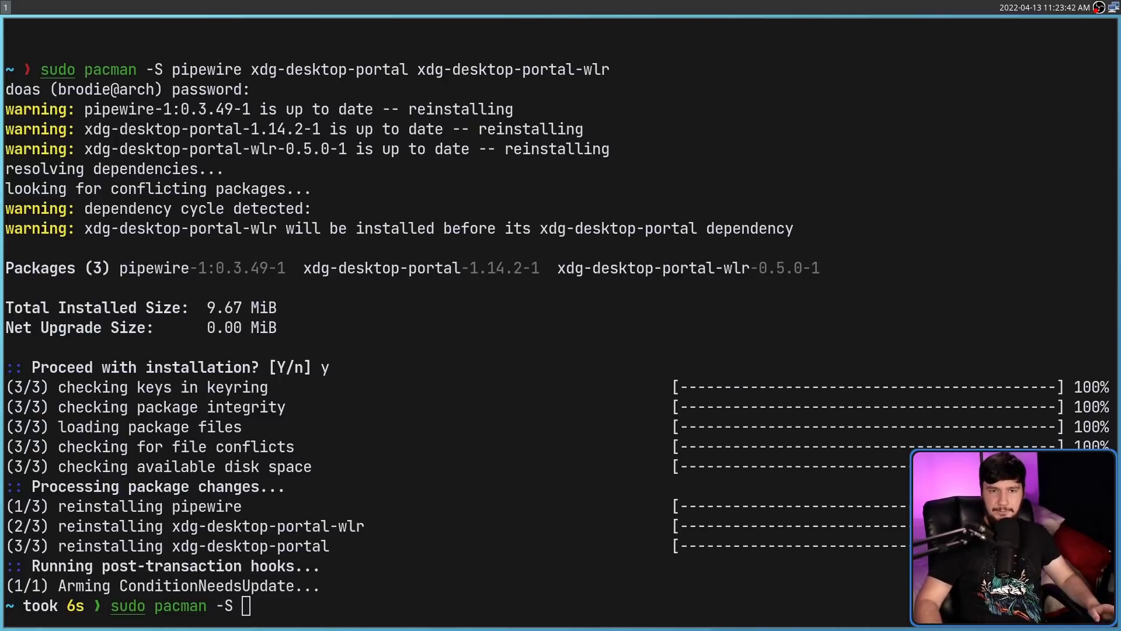
type("qt5")
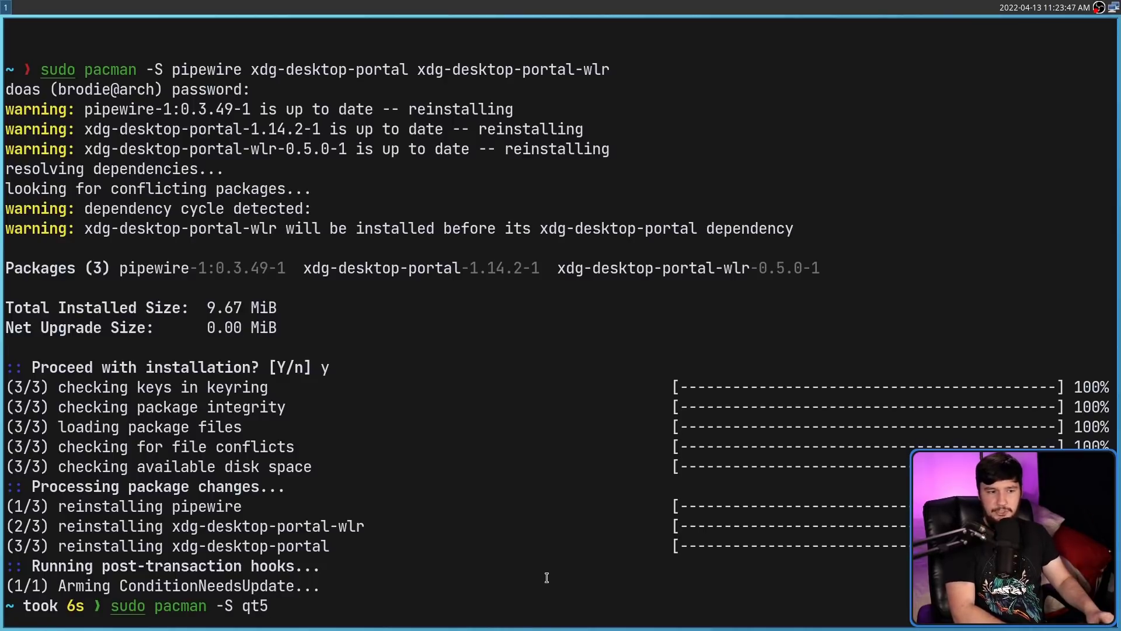
type("-wayland")
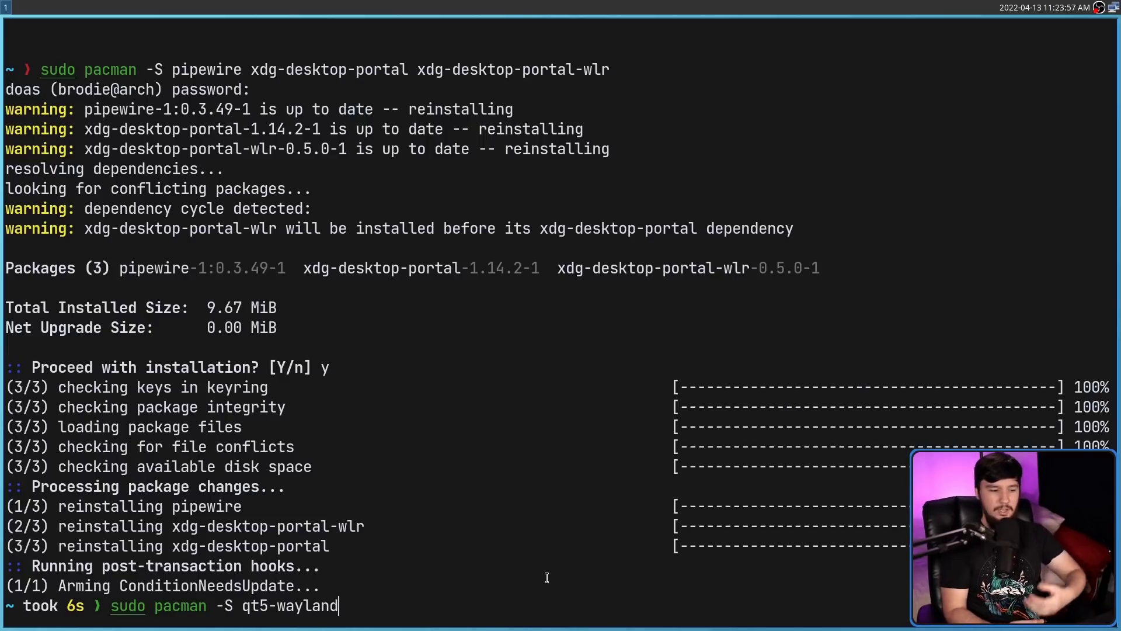
type("qt5ct")
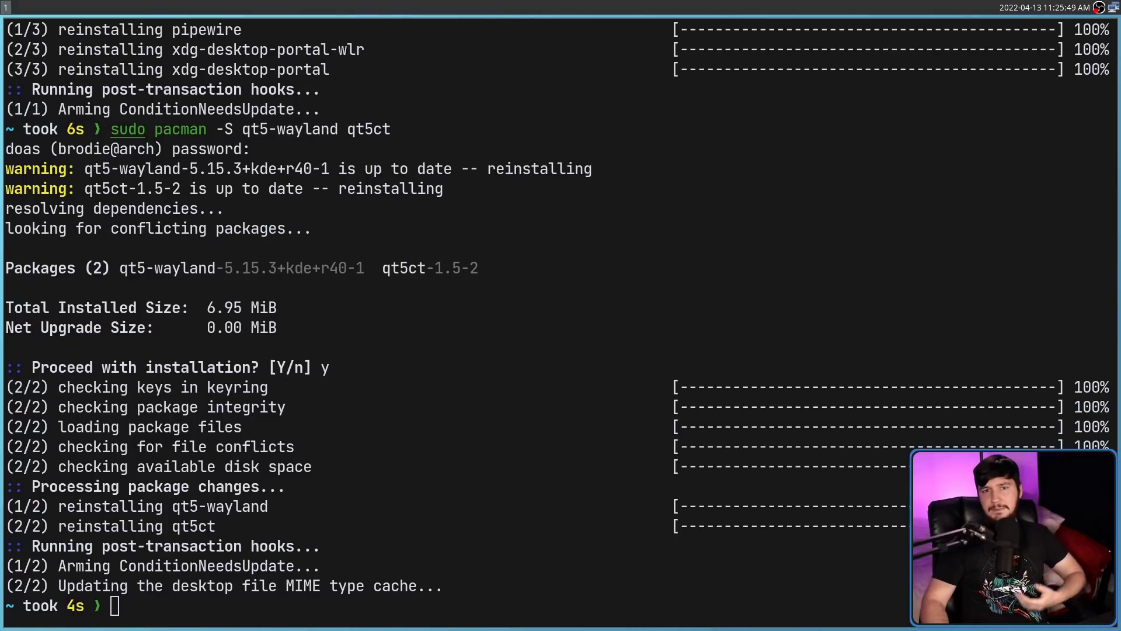
Open .zshenv with 'v' and highlight its Wayland Fix exports, including QT_QPA_PLATFORM=wayland.
type("v .")
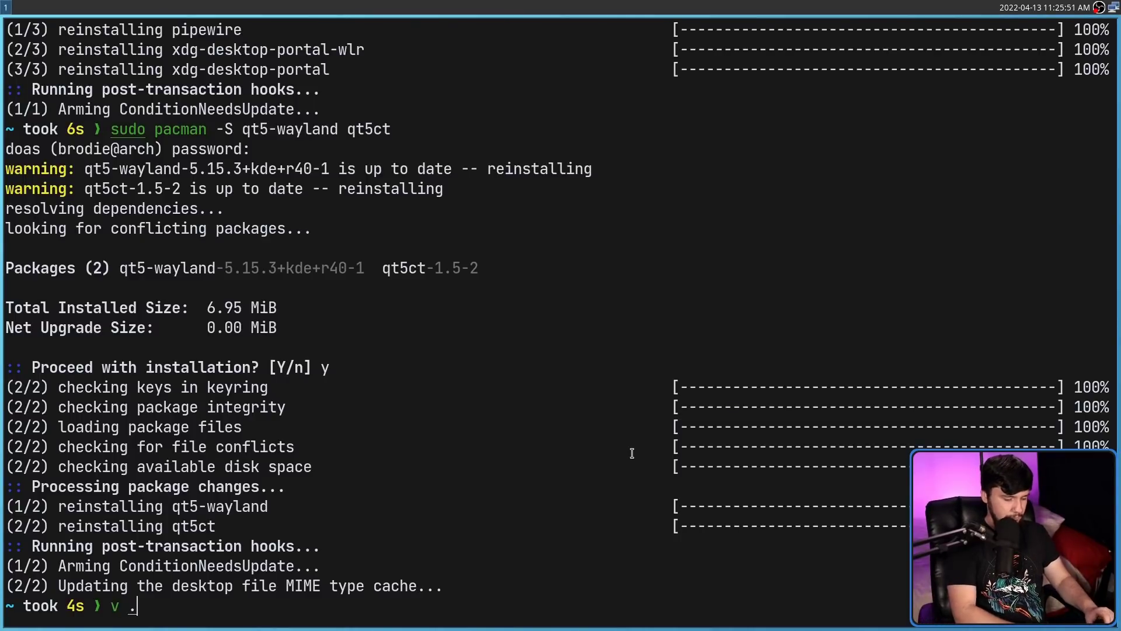
type("zshen")
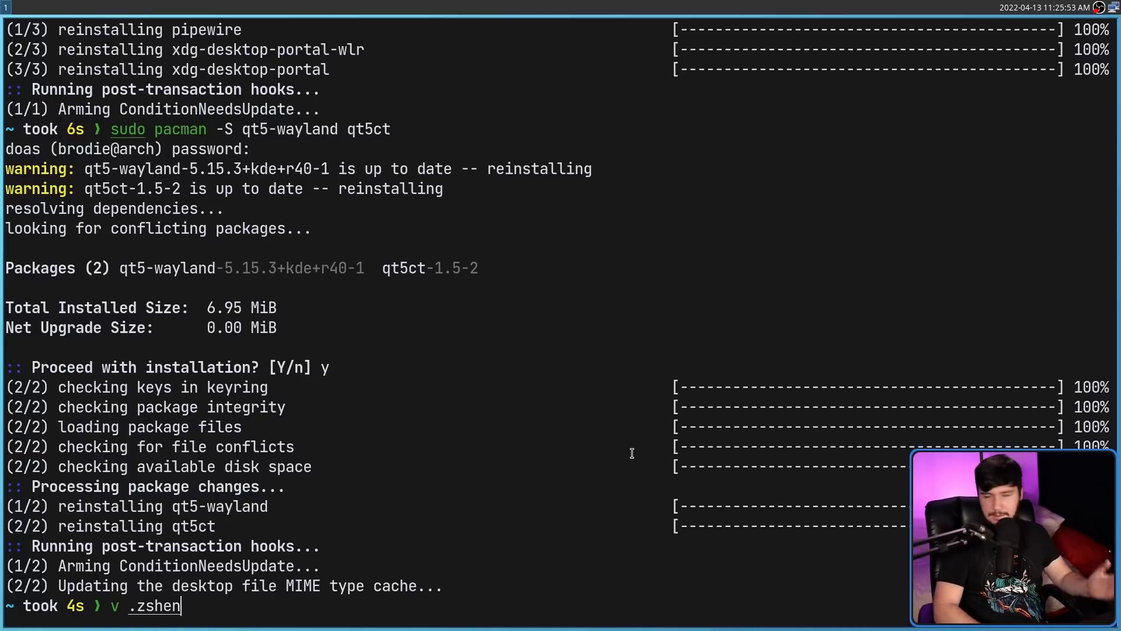
type("v")
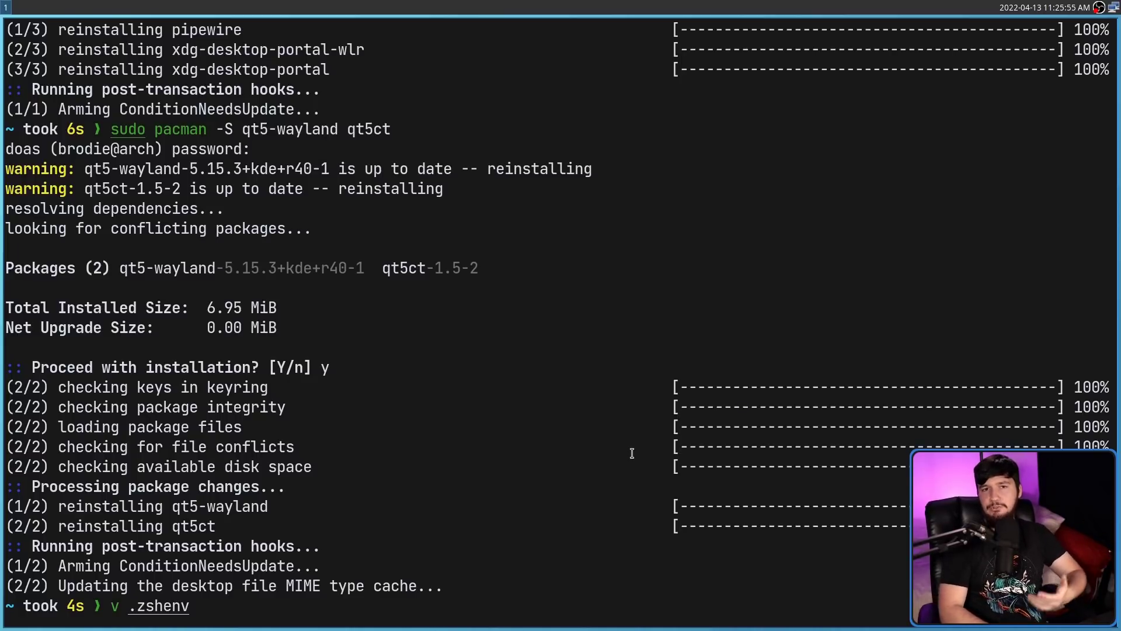
key("Return")
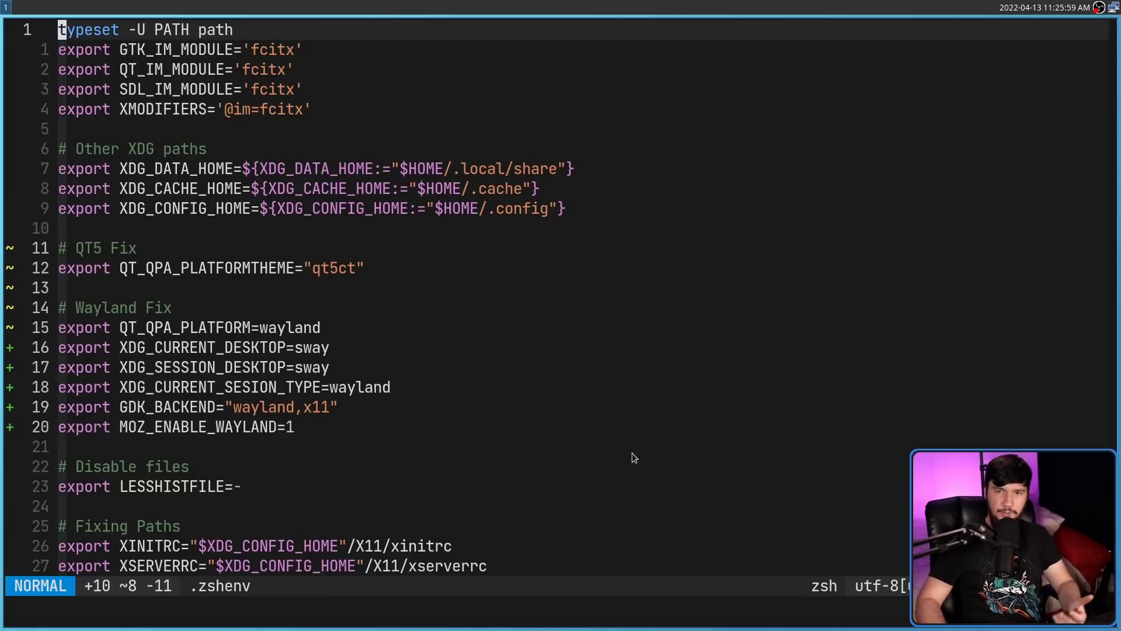
scroll(591, 418, "down", 9)
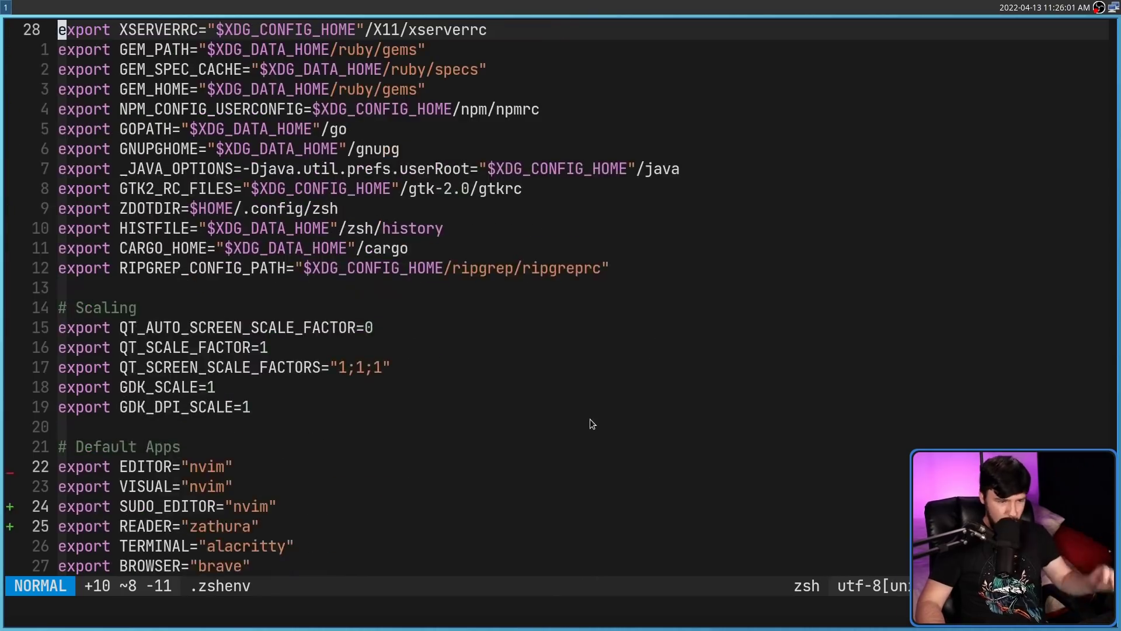
scroll(576, 394, "down", 7)
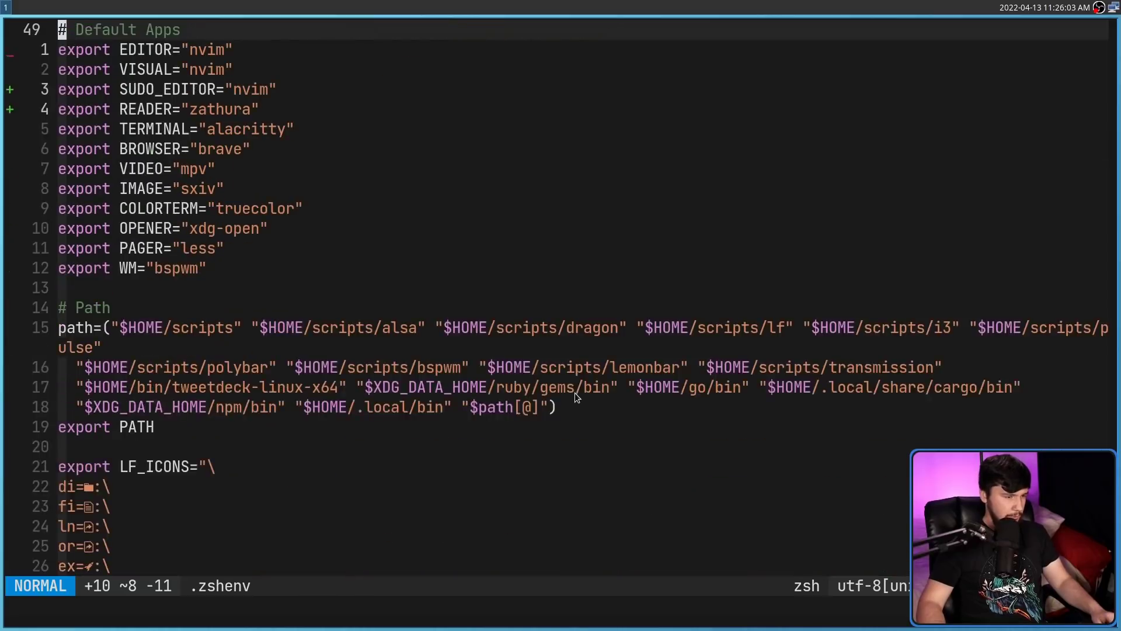
scroll(574, 392, "up", 16)
left_click(184, 348)
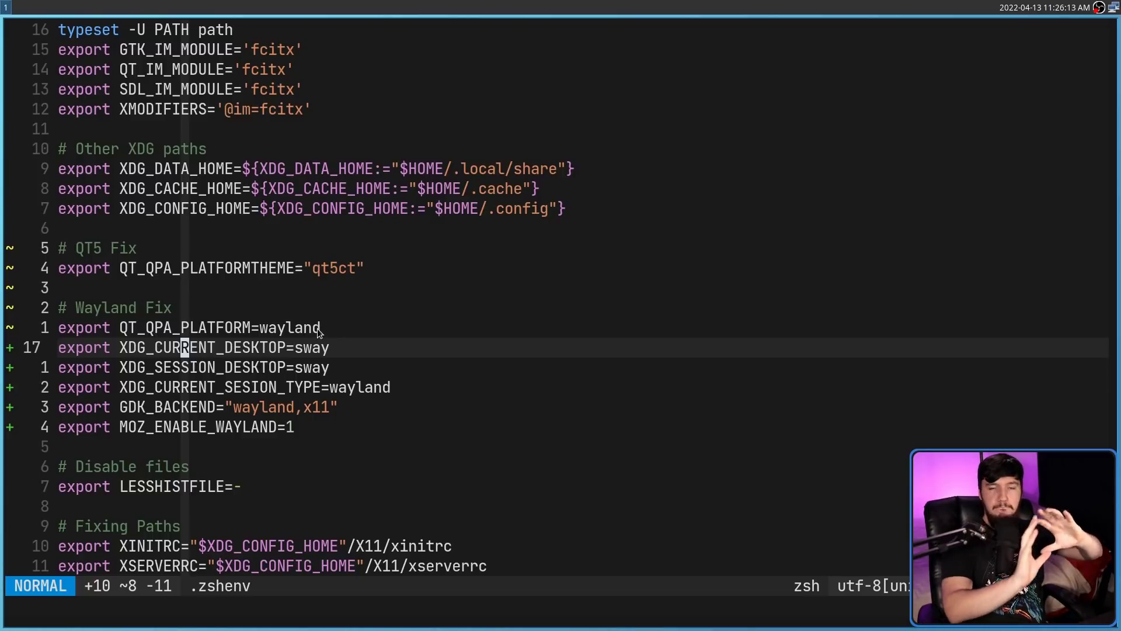
left_click_drag(320, 328, 56, 327)
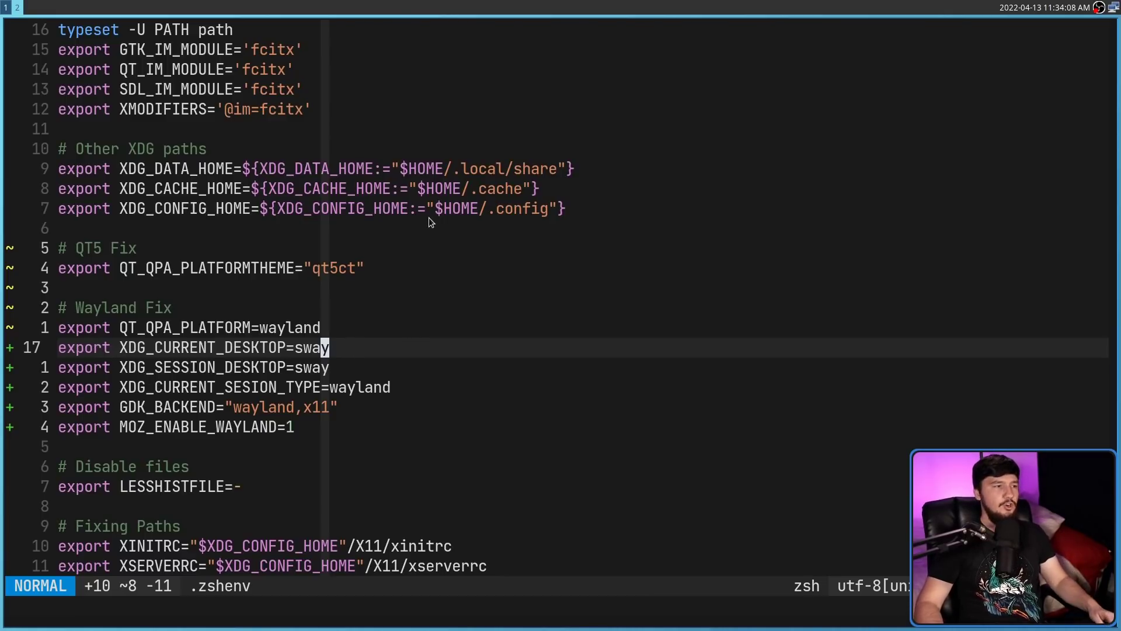
Switch to the sway config and briefly highlight its two environment-import exec lines.
key("ctrl+o")
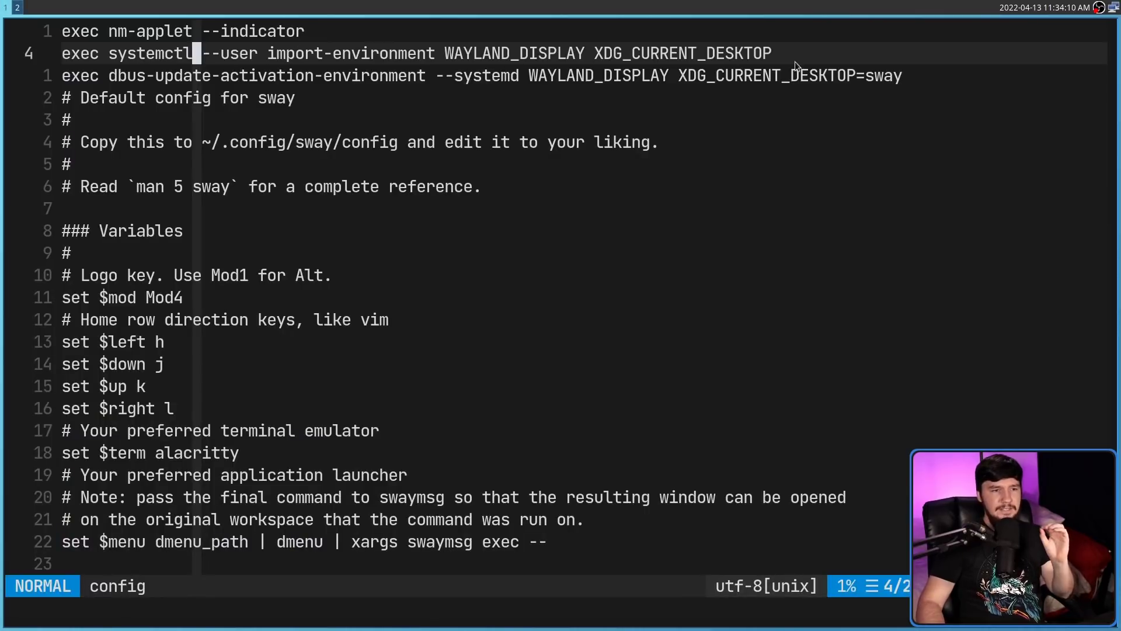
left_click_drag(902, 75, 65, 53)
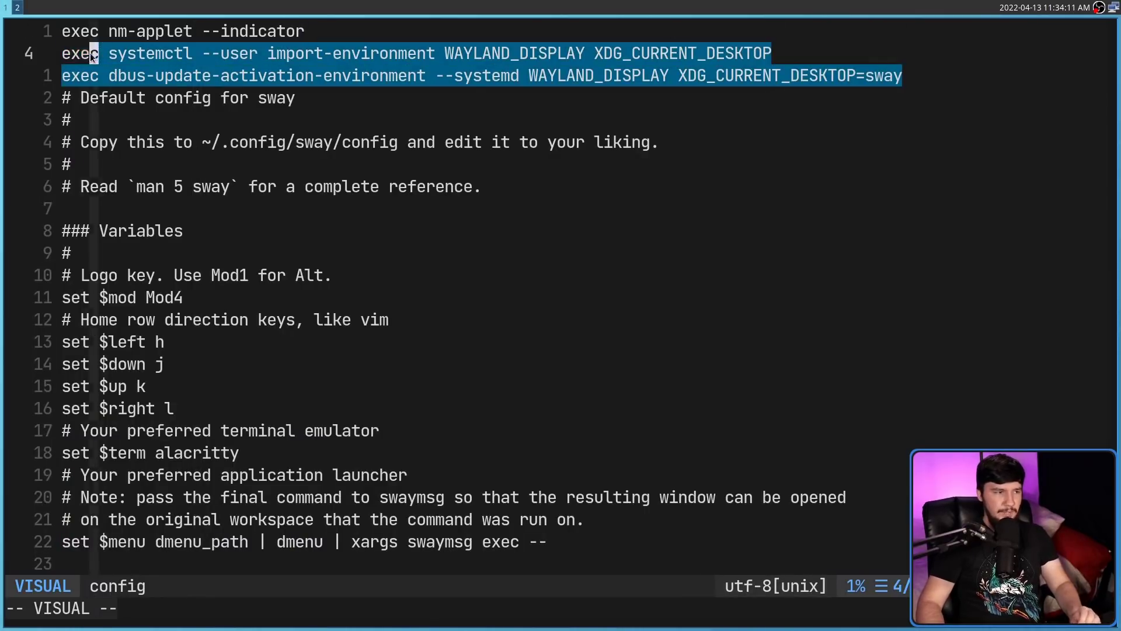
left_click(133, 57)
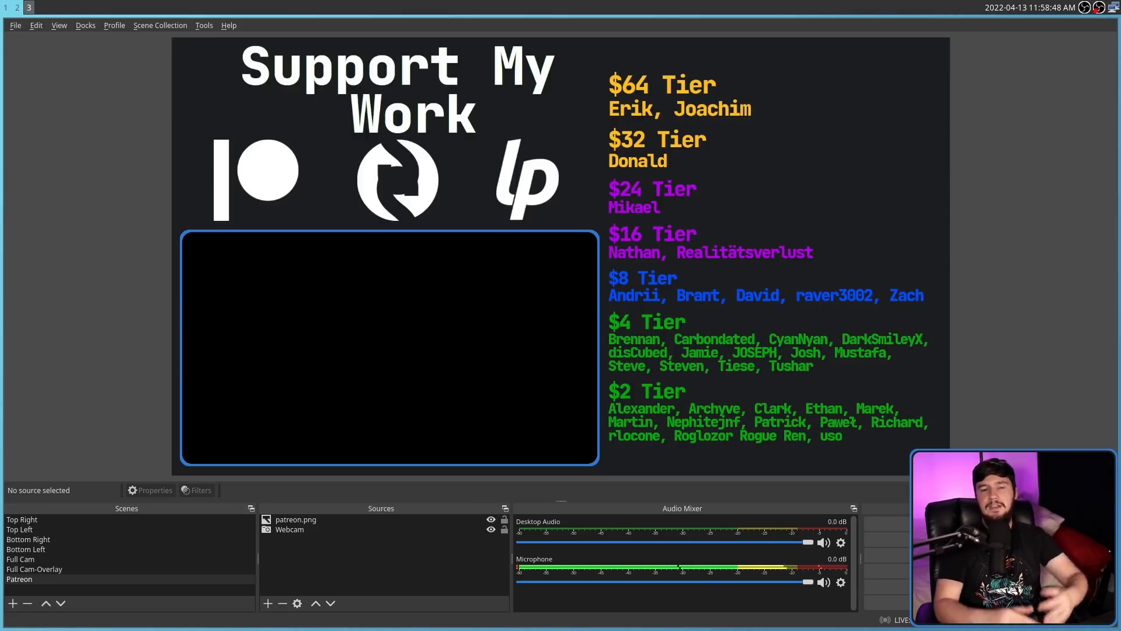
Add a Screen Capture (PipeWire) source, 'Screen Capture (PipeWire) 2', to the Patreon scene.
left_click(146, 578)
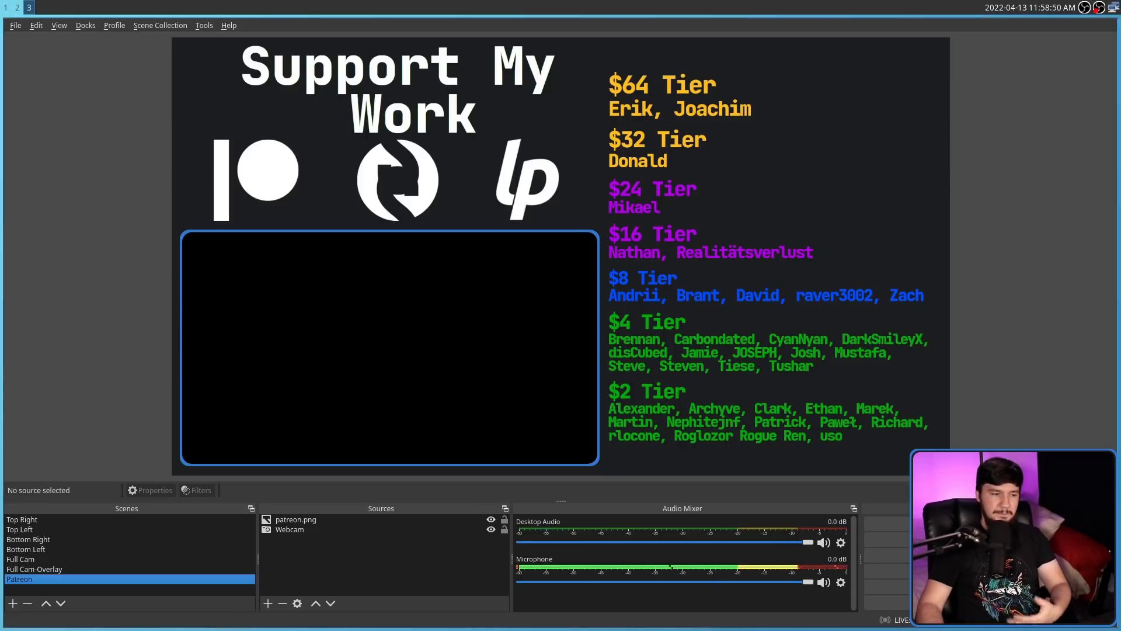
left_click(268, 603)
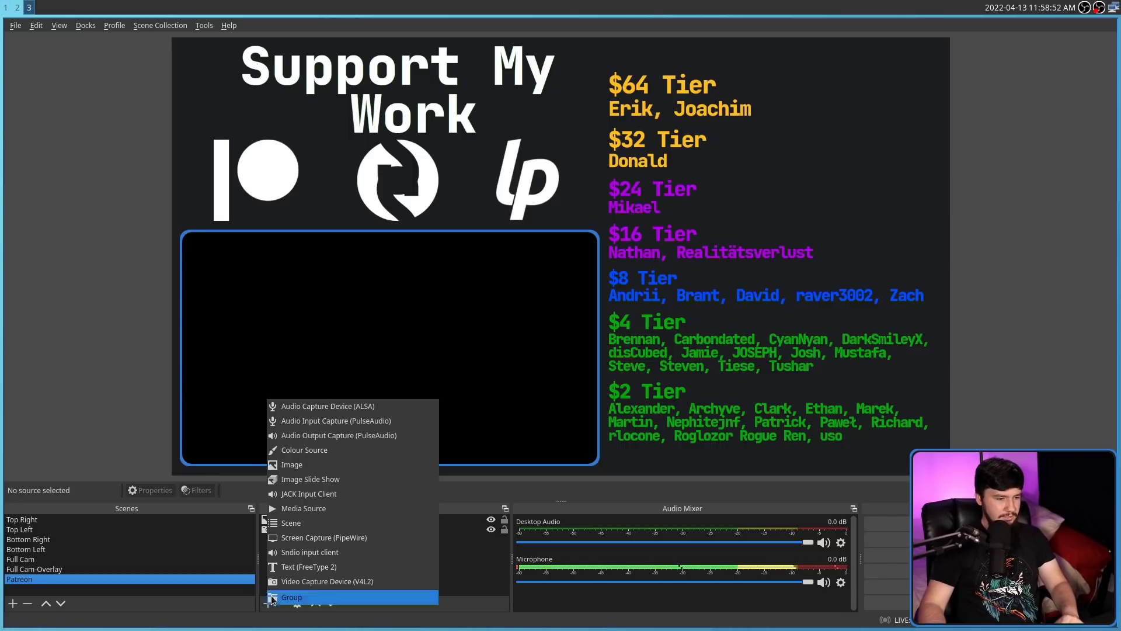
left_click(329, 538)
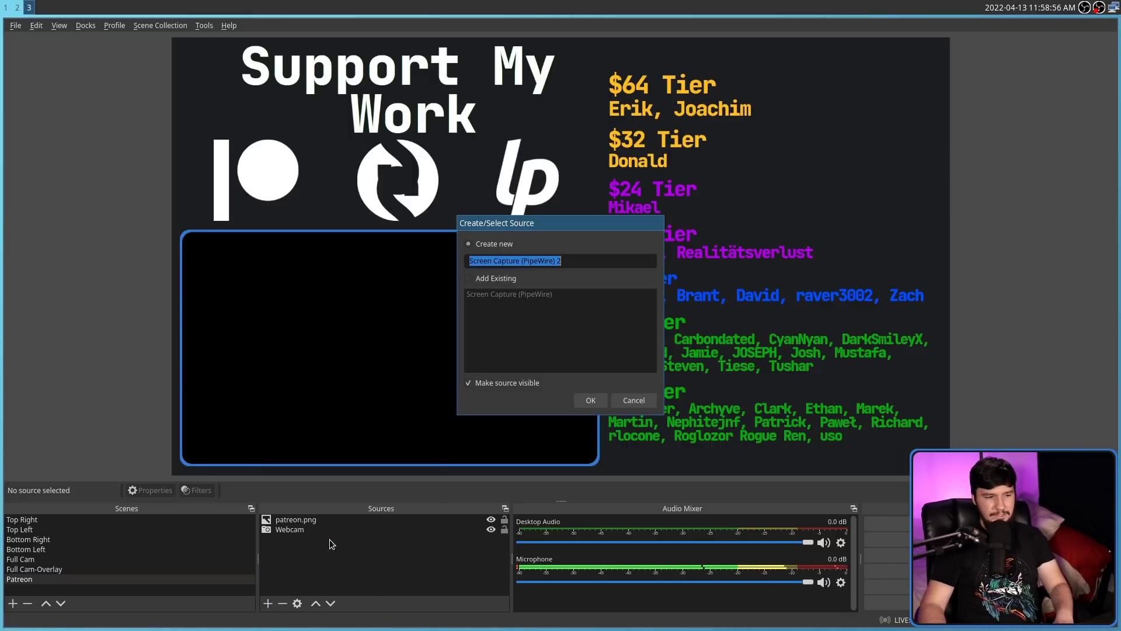
left_click(590, 397)
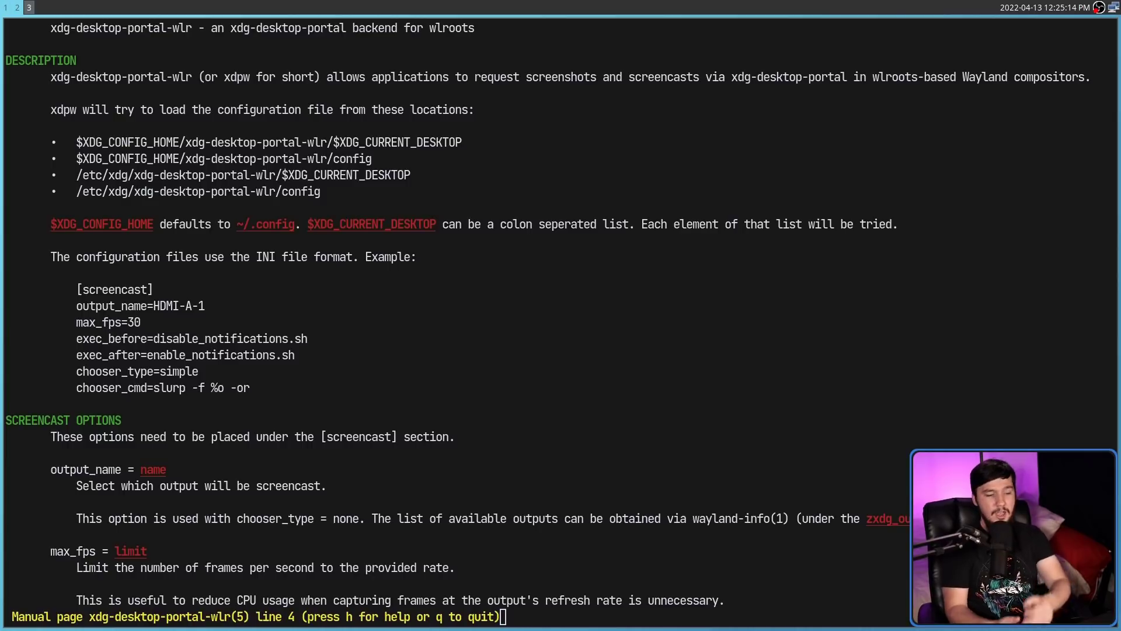
left_click_drag(257, 395, 79, 340)
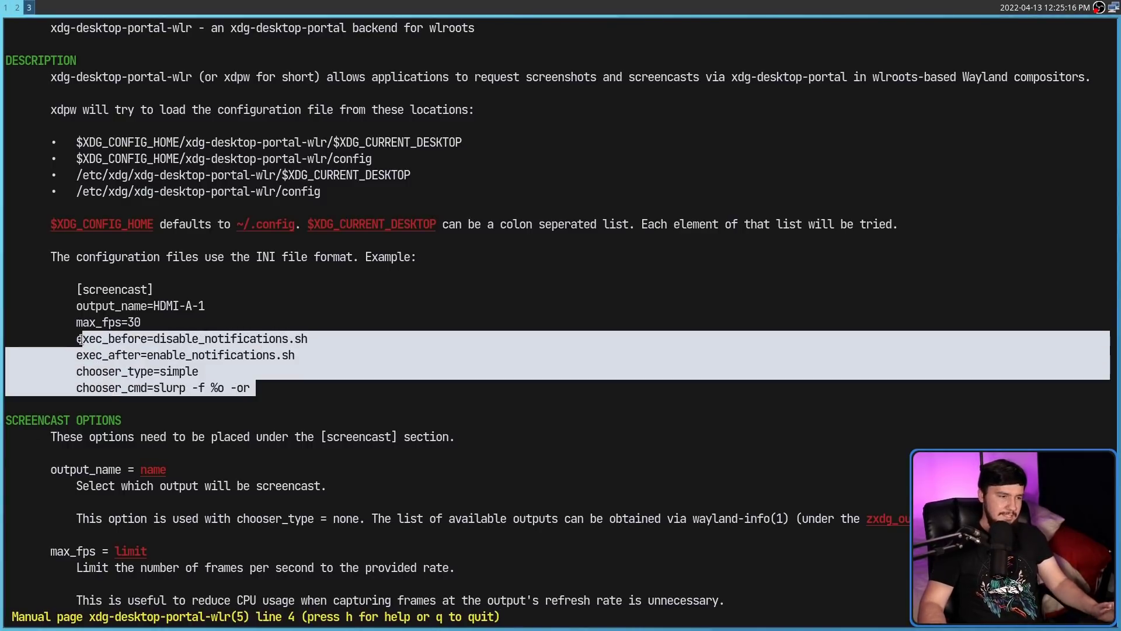
left_click_drag(243, 396, 160, 372)
left_click_drag(178, 291, 120, 284)
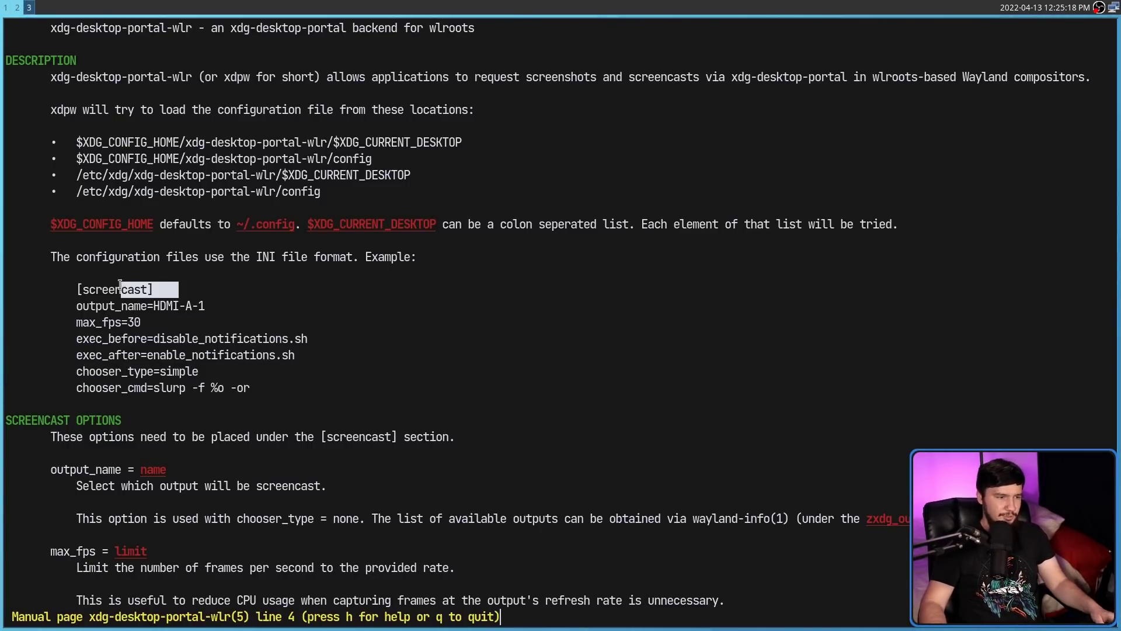